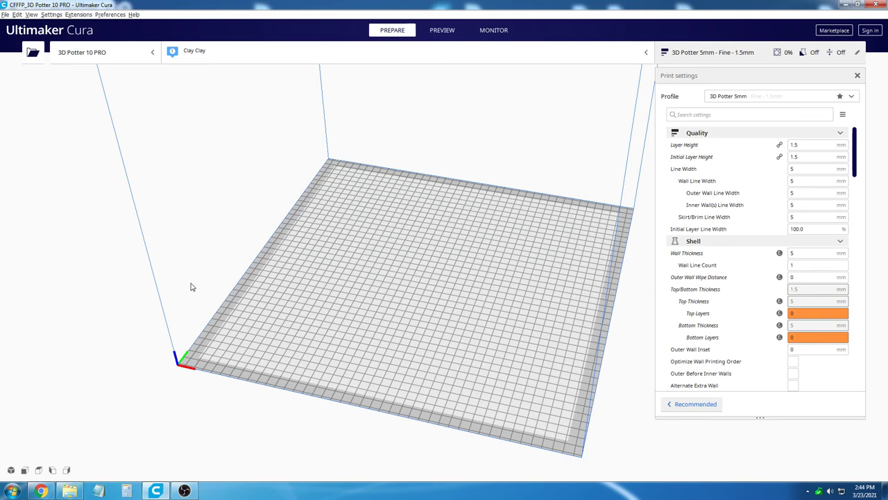
Step: Switch to Chrome and go to the Cura settings section of the 3D Potter site's FAQ page
{"action": "left_click", "coordinate": [42, 491]}
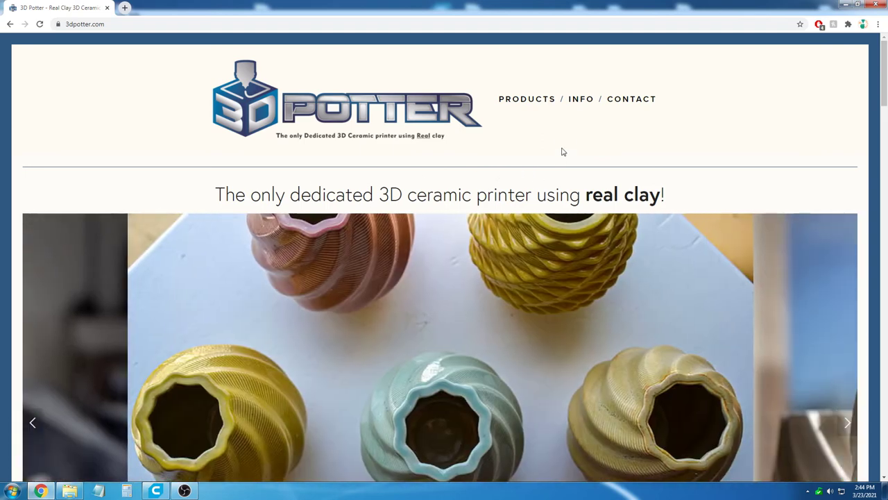
{"action": "mouse_move", "coordinate": [587, 103]}
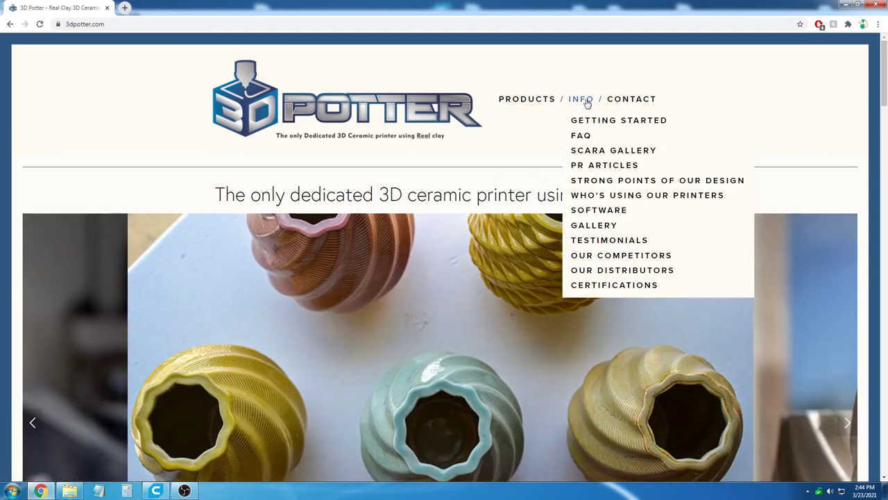
{"action": "left_click", "coordinate": [581, 137]}
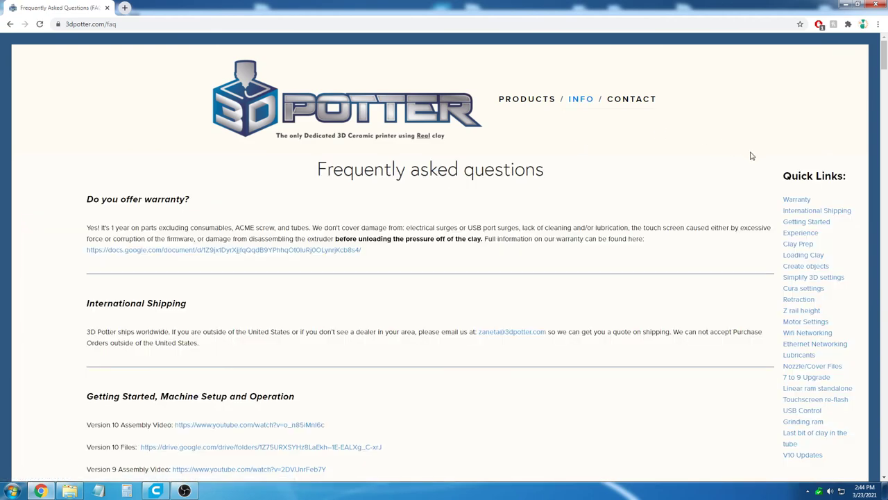
{"action": "left_click", "coordinate": [804, 288]}
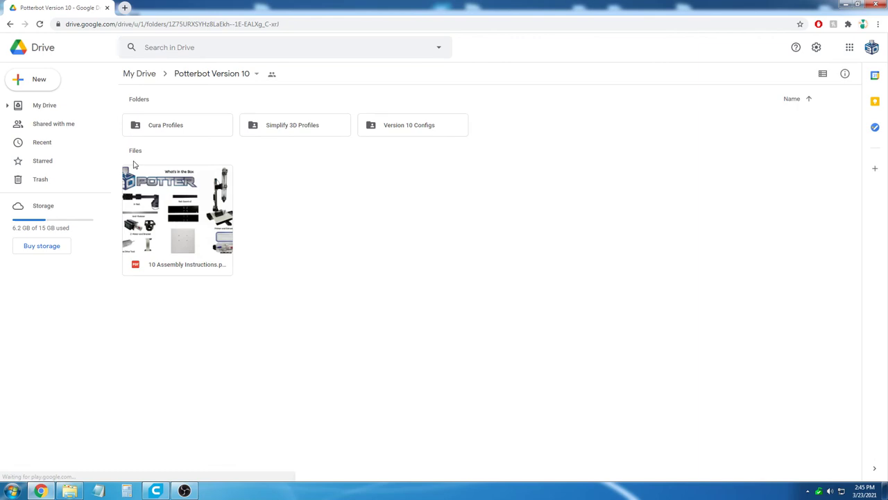
Step: Download 3D Potter 10 PRO.3mf from the Cura Profiles folder in the Potterbot Version 10 Drive folder
{"action": "double_click", "coordinate": [158, 126]}
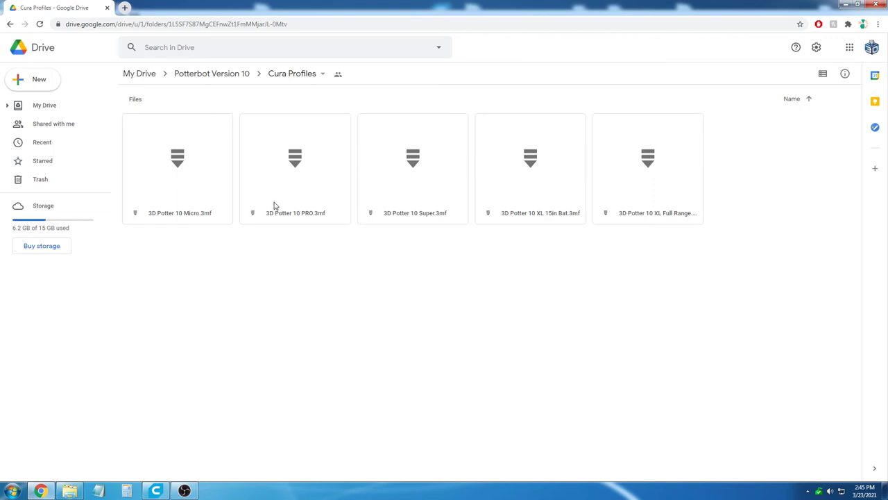
{"action": "right_click", "coordinate": [292, 164]}
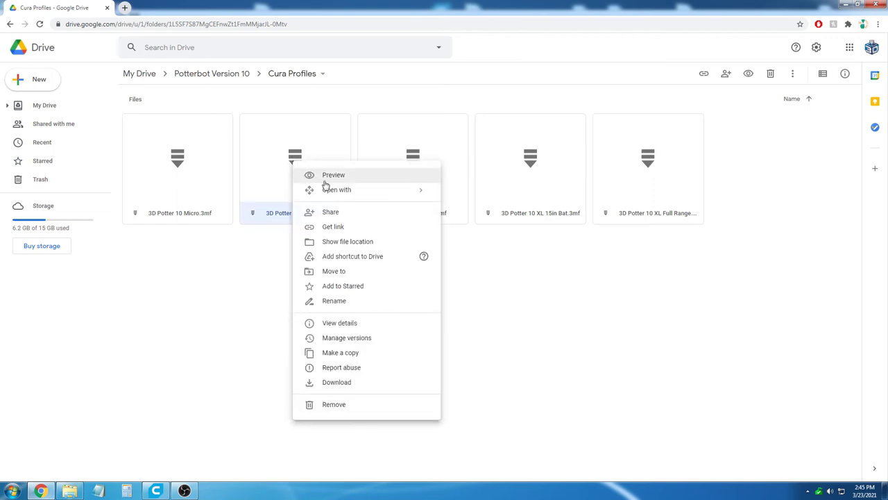
{"action": "left_click", "coordinate": [332, 382]}
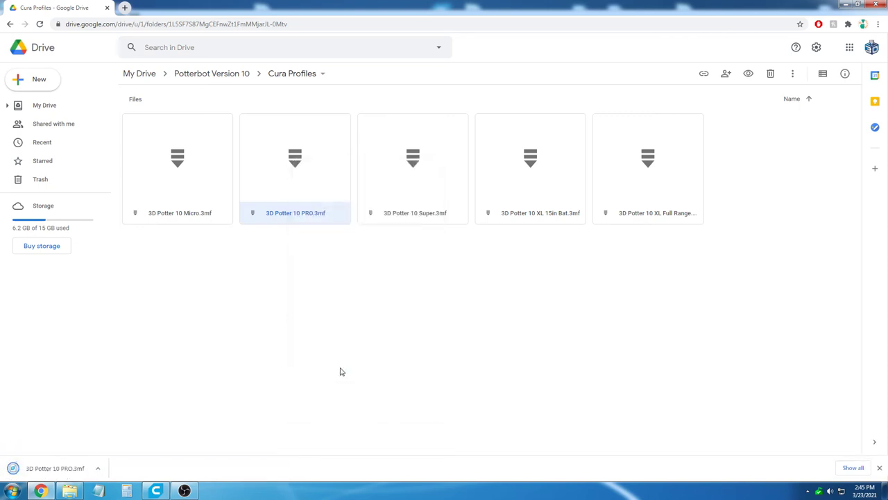
Step: Switch to Ultimaker Cura and open 3D Potter 10 PRO.3mf from the Downloads folder
{"action": "left_click", "coordinate": [154, 492]}
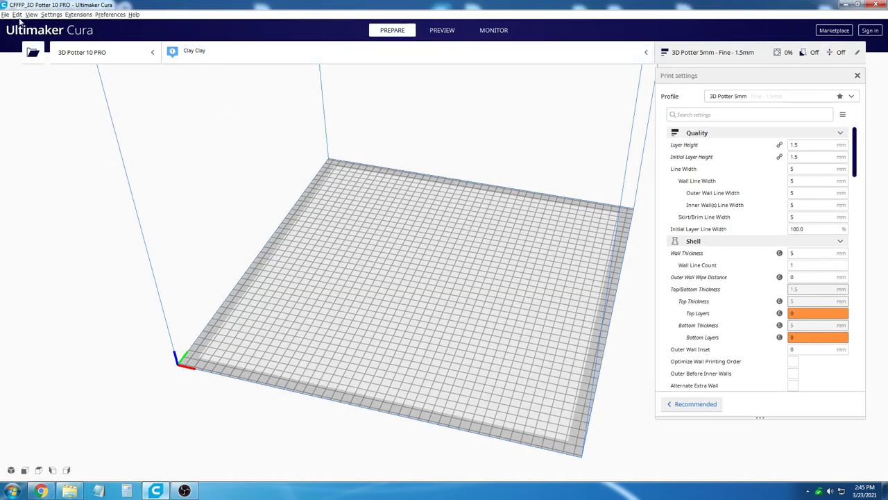
{"action": "left_click", "coordinate": [5, 14]}
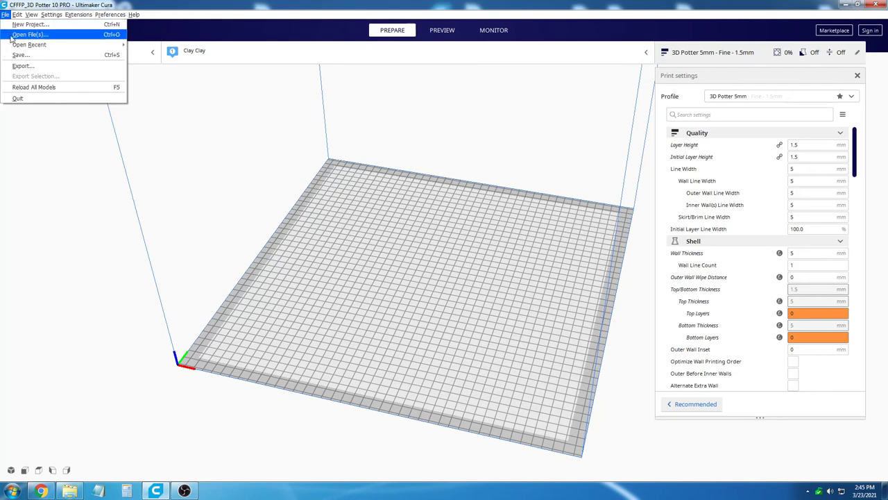
{"action": "left_click", "coordinate": [10, 35]}
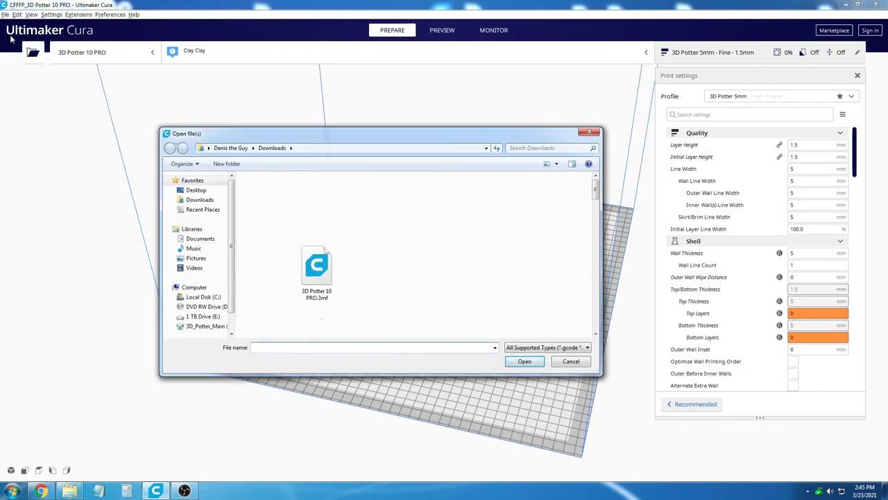
{"action": "left_click", "coordinate": [316, 278]}
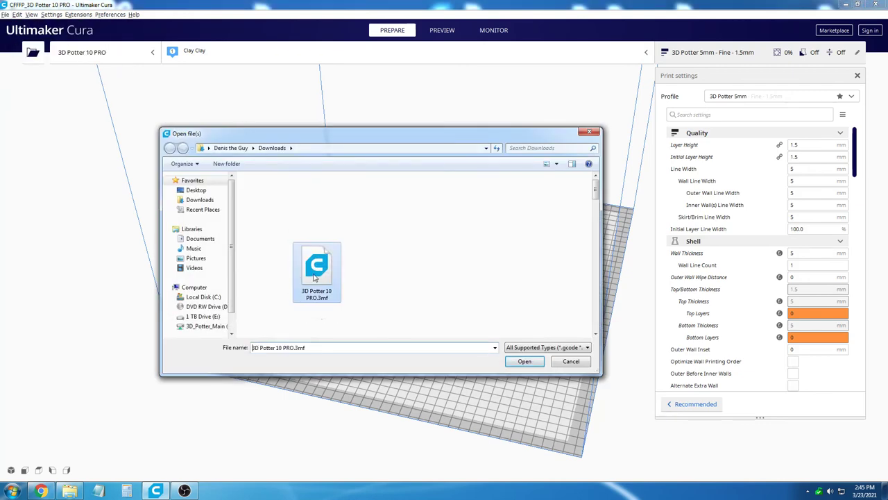
{"action": "left_click", "coordinate": [525, 362]}
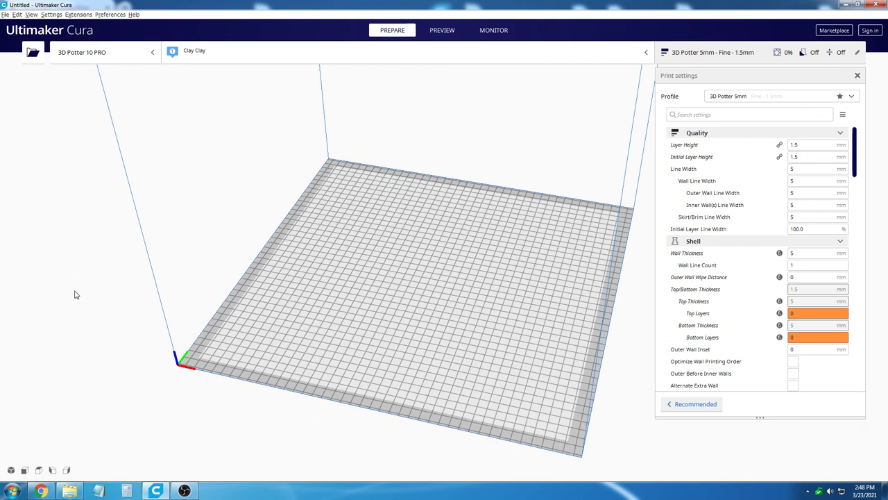
Step: Load Cylinder 100mm.stl from the Slicing Testing folder onto the build plate and slice it
{"action": "left_click", "coordinate": [69, 490]}
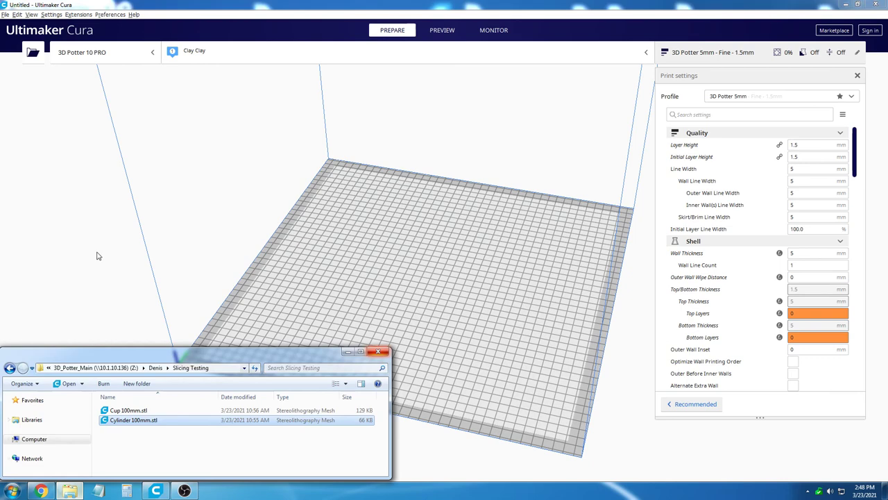
{"action": "left_click_drag", "start_coordinate": [123, 420], "coordinate": [370, 245]}
{"action": "left_click", "coordinate": [538, 251]}
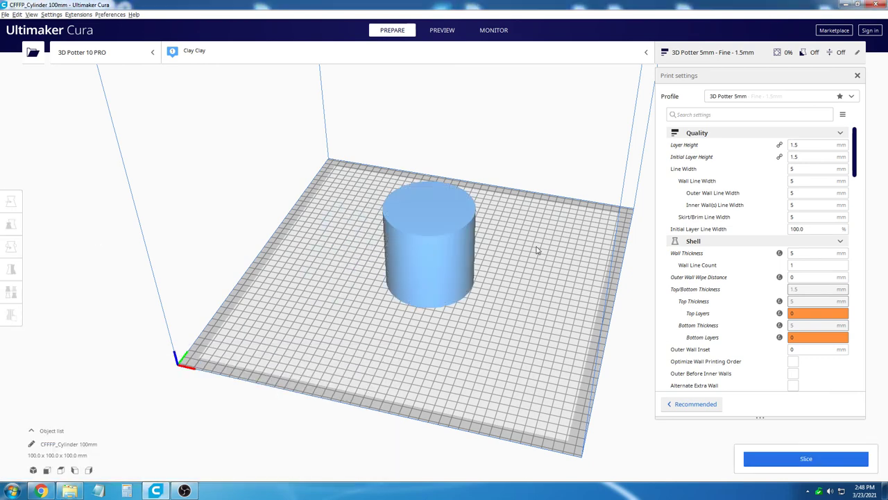
{"action": "left_click", "coordinate": [803, 459]}
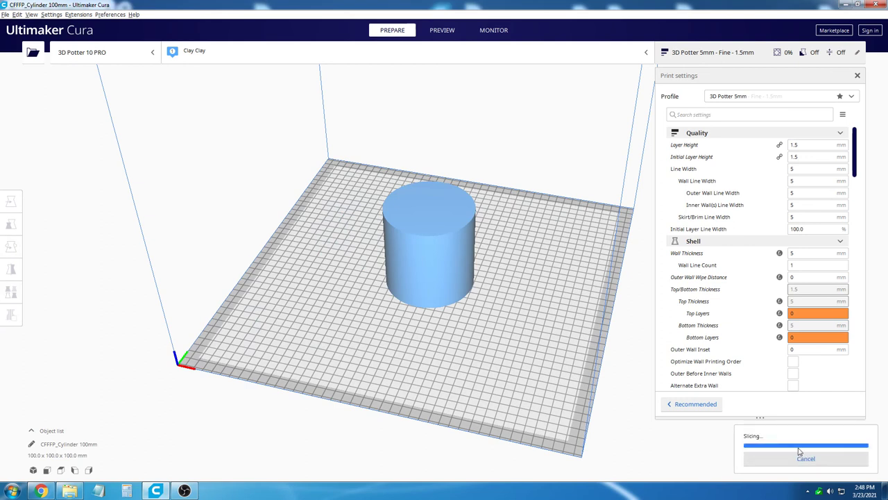
Step: Examine the sliced cylinder's walls and skirt in the layer preview from several angles
{"action": "scroll", "coordinate": [482, 69], "scroll_direction": "up", "scroll_amount": 1}
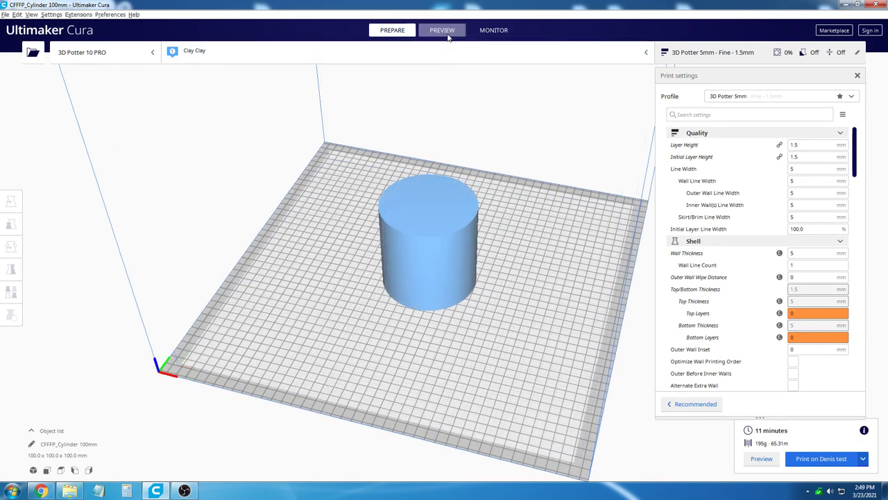
{"action": "left_click", "coordinate": [448, 35]}
{"action": "scroll", "coordinate": [491, 155], "scroll_direction": "up", "scroll_amount": 6}
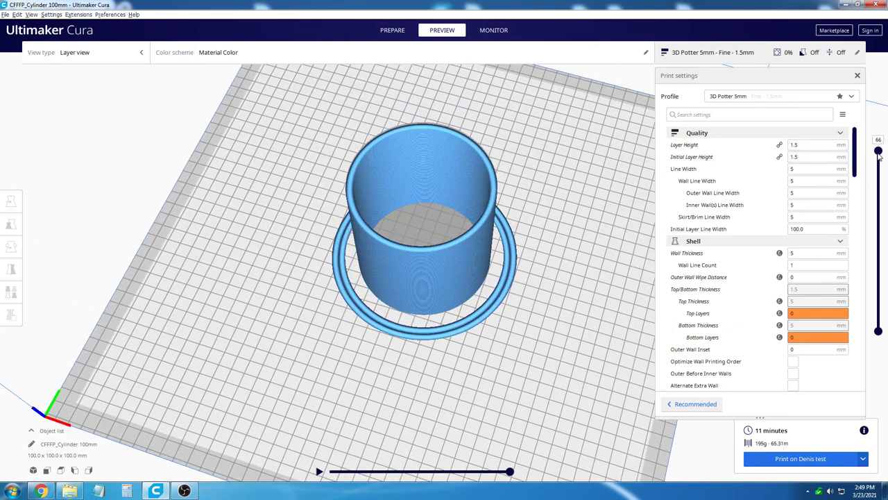
{"action": "mouse_move", "coordinate": [880, 155]}
{"action": "left_mouse_down"}
{"action": "mouse_move", "coordinate": [885, 340]}
{"action": "mouse_move", "coordinate": [878, 151]}
{"action": "left_mouse_up"}
{"action": "right_click_drag", "start_coordinate": [571, 330], "coordinate": [592, 260]}
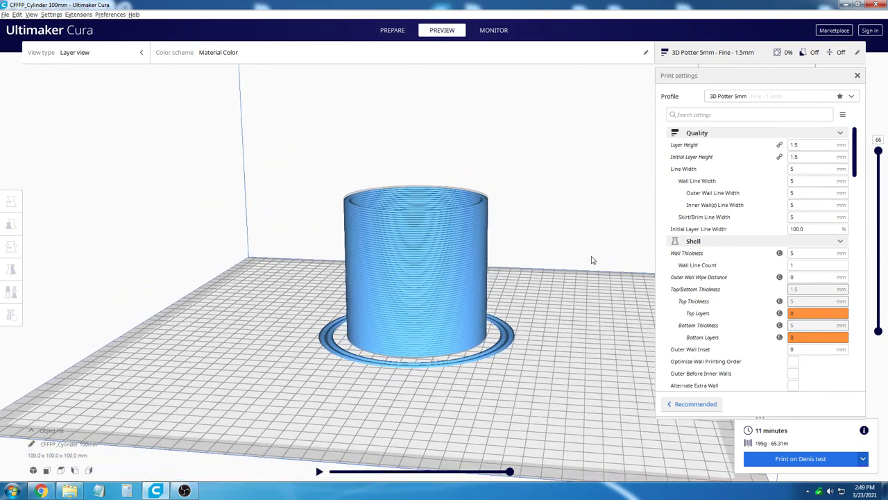
{"action": "scroll", "coordinate": [490, 228], "scroll_direction": "up", "scroll_amount": 5}
{"action": "right_click_drag", "start_coordinate": [490, 228], "coordinate": [263, 252]}
{"action": "scroll", "coordinate": [264, 252], "scroll_direction": "down", "scroll_amount": 3}
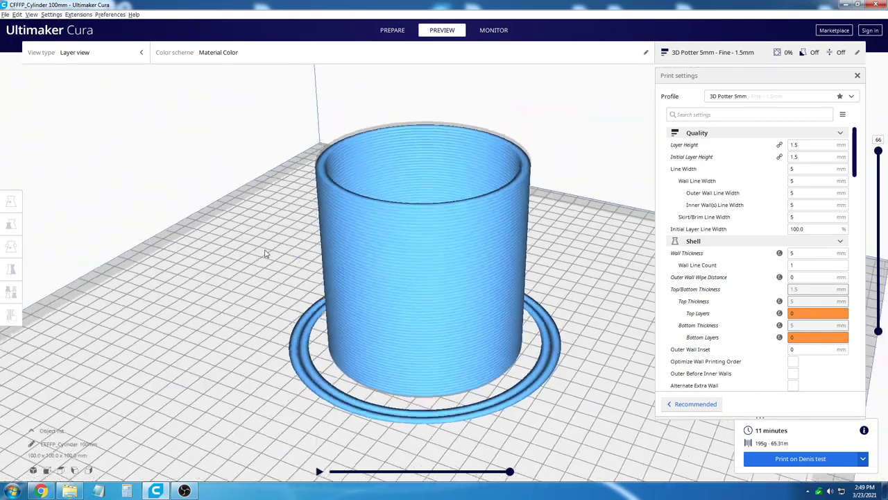
{"action": "scroll", "coordinate": [278, 248], "scroll_direction": "down", "scroll_amount": 5}
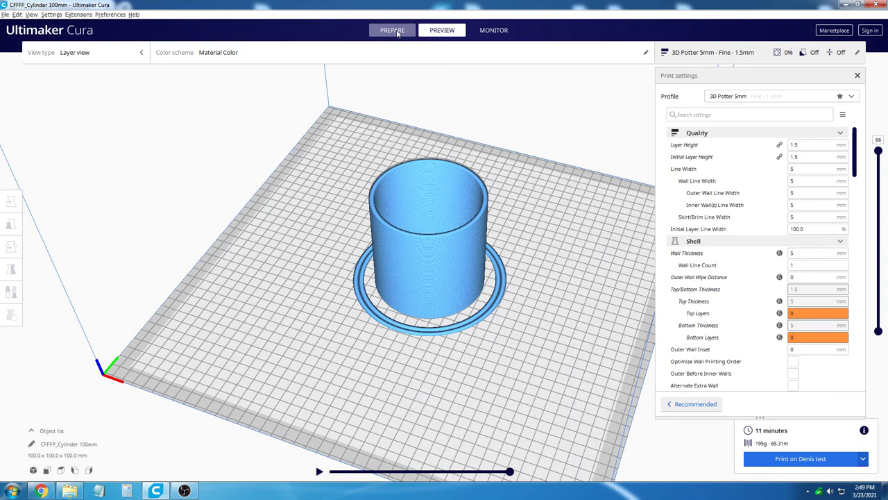
Step: Replace the cylinder on the build plate with Cup 100mm.stl from the Slicing Testing folder
{"action": "left_click", "coordinate": [454, 221]}
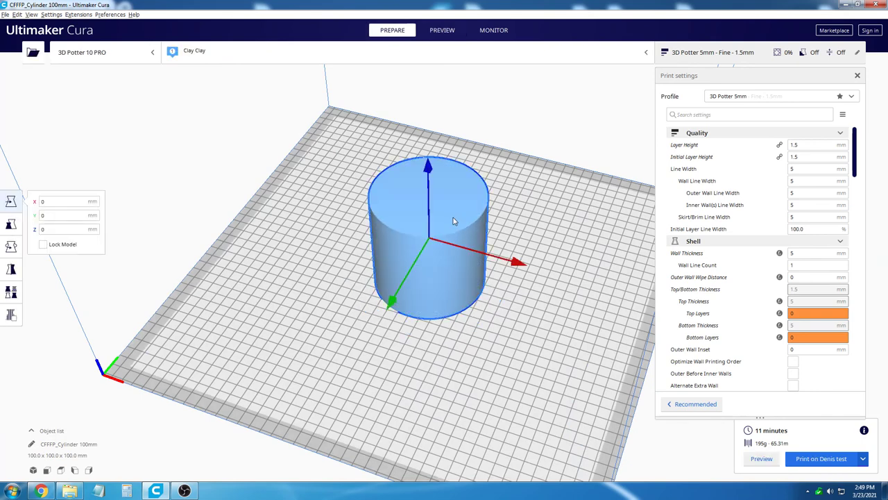
{"action": "key", "text": "Delete"}
{"action": "left_click", "coordinate": [69, 491]}
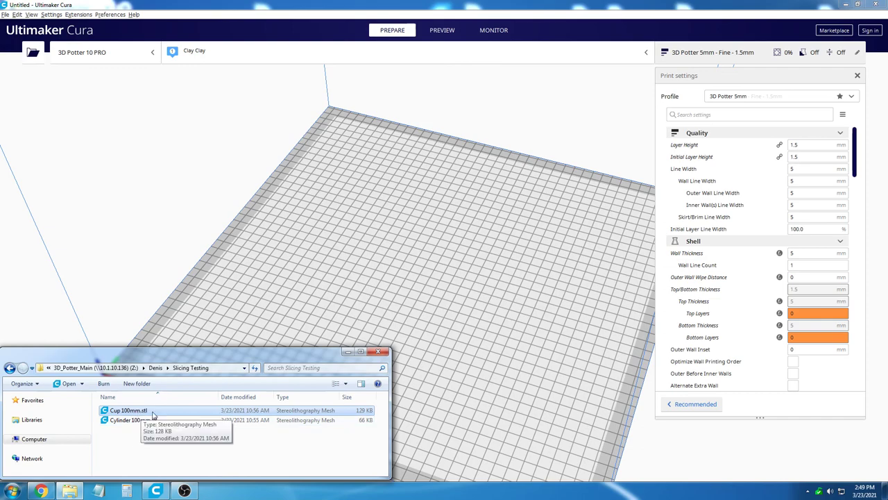
{"action": "left_click_drag", "start_coordinate": [155, 414], "coordinate": [383, 257]}
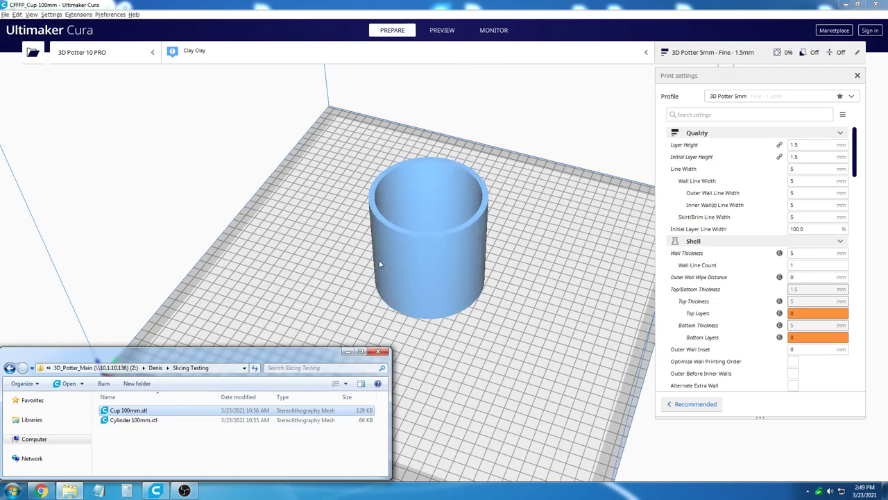
Step: Check the inside of the cup model and slice it with the current 3D Potter 5mm profile
{"action": "right_click_drag", "start_coordinate": [272, 196], "coordinate": [290, 206]}
{"action": "scroll", "coordinate": [290, 207], "scroll_direction": "up", "scroll_amount": 5}
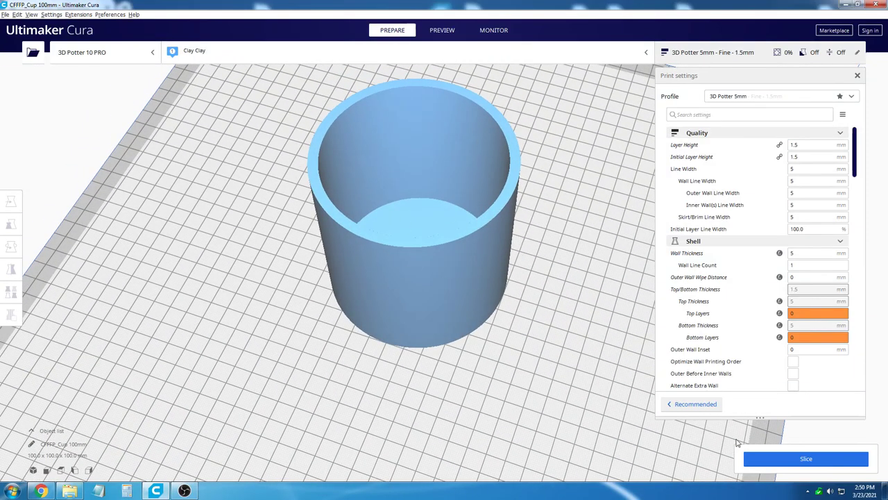
{"action": "left_click", "coordinate": [805, 459]}
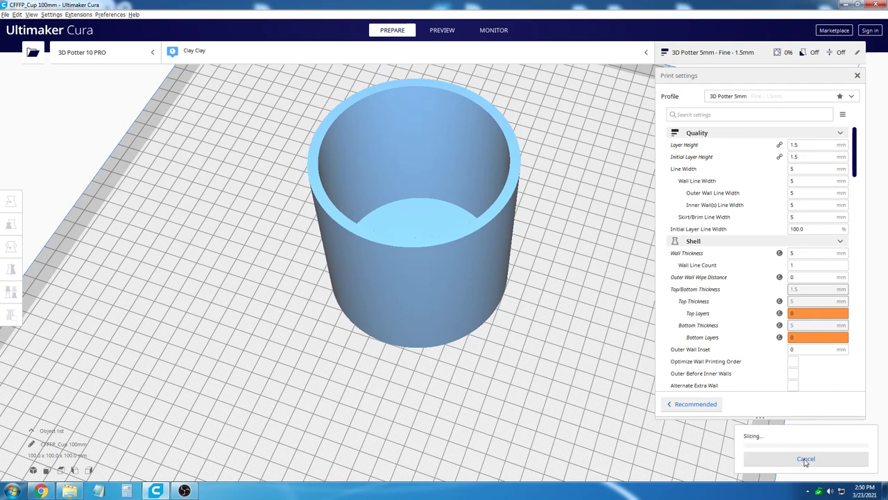
Step: Examine the sliced cup's inner walls and floor in the layer preview and compare them with the solid model
{"action": "left_click", "coordinate": [450, 34]}
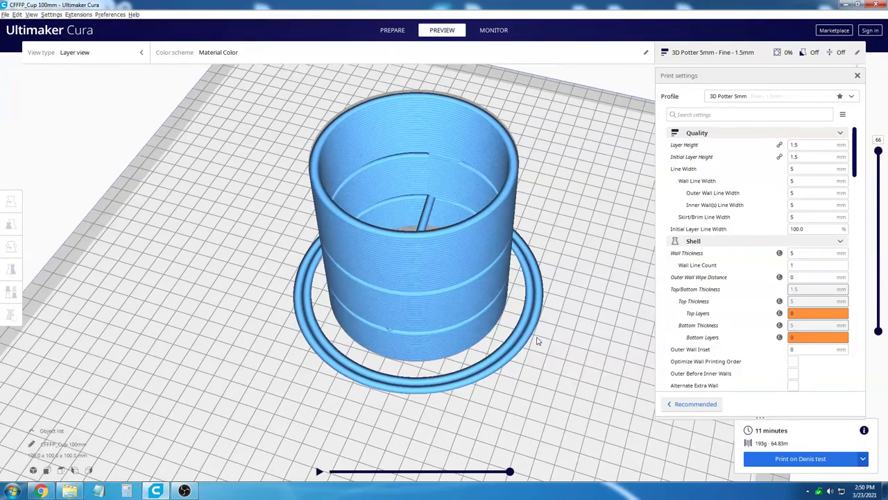
{"action": "right_click_drag", "start_coordinate": [538, 341], "coordinate": [506, 360]}
{"action": "scroll", "coordinate": [506, 360], "scroll_direction": "up", "scroll_amount": 2}
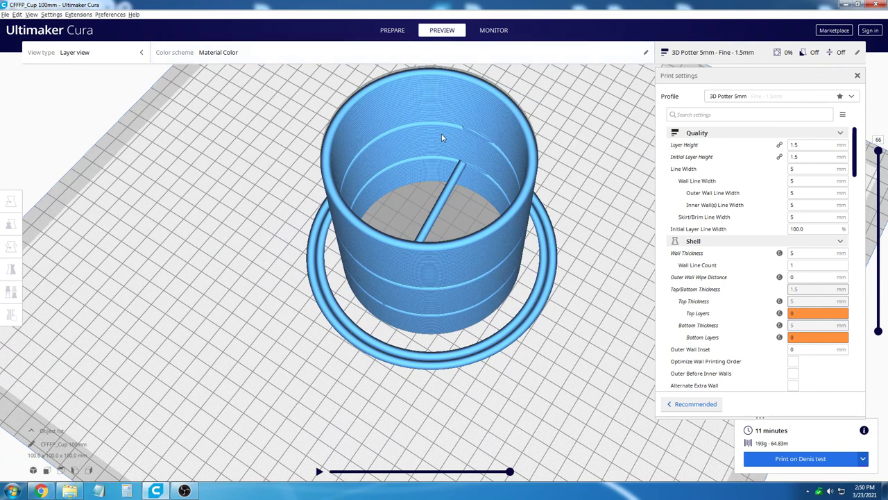
{"action": "scroll", "coordinate": [444, 137], "scroll_direction": "up", "scroll_amount": 3}
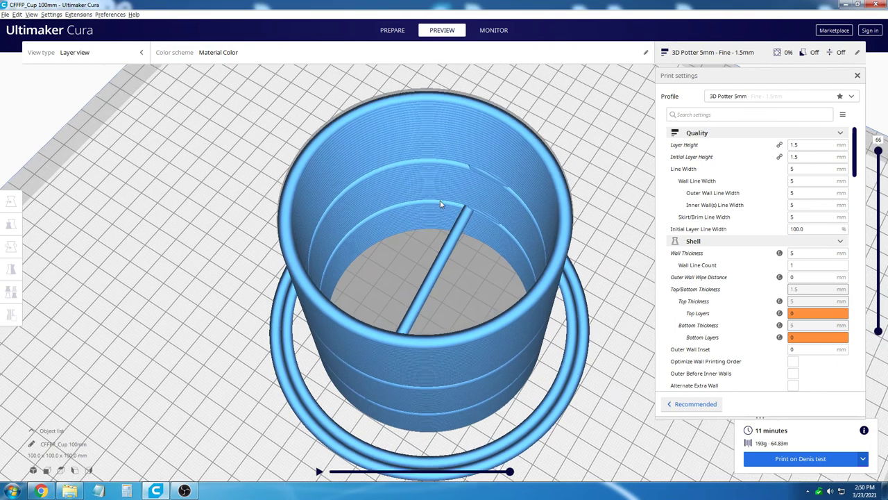
{"action": "left_click", "coordinate": [392, 31]}
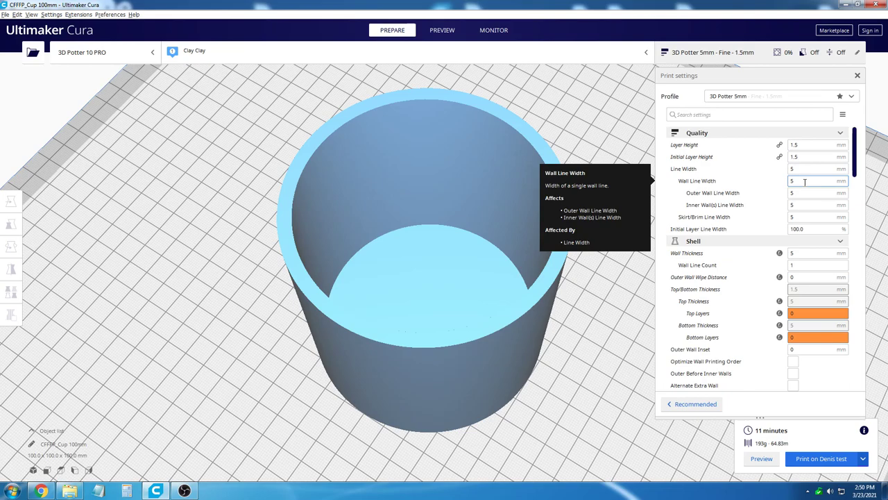
{"action": "left_click", "coordinate": [444, 32]}
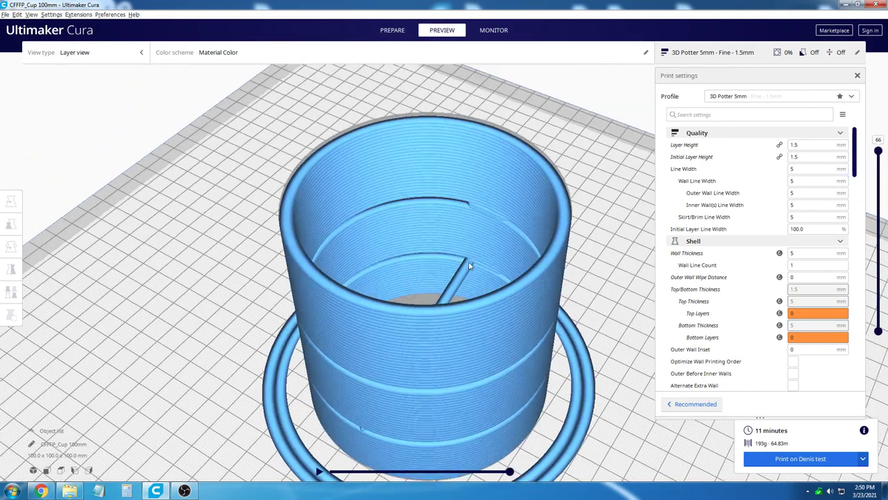
{"action": "mouse_move", "coordinate": [469, 266]}
{"action": "right_mouse_down"}
{"action": "mouse_move", "coordinate": [483, 200]}
{"action": "mouse_move", "coordinate": [471, 274]}
{"action": "right_mouse_up"}
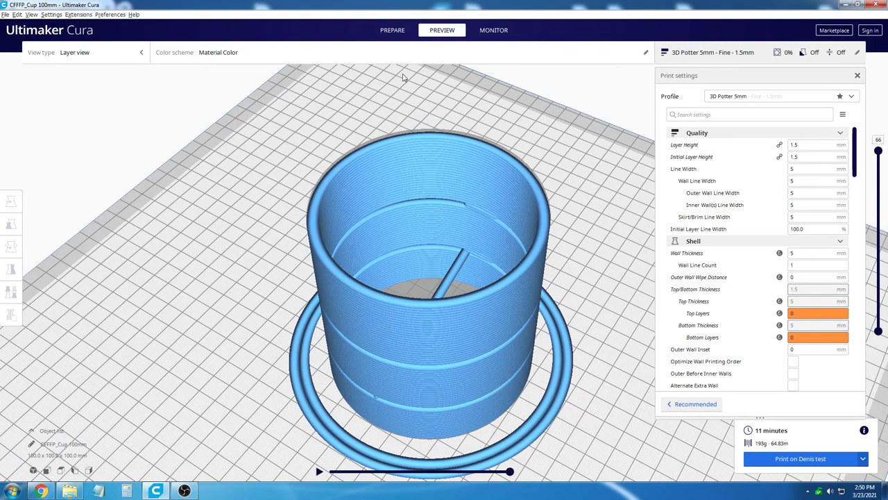
Step: Replace the cup on the build plate with Cylinder 100mm.stl and slice the cylinder
{"action": "left_click", "coordinate": [393, 30]}
{"action": "left_click", "coordinate": [430, 352]}
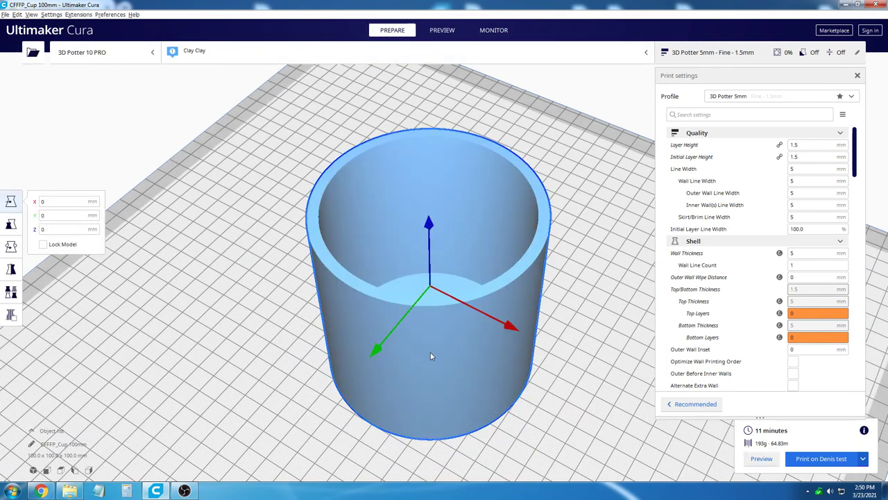
{"action": "key", "text": "Delete"}
{"action": "left_click", "coordinate": [70, 491]}
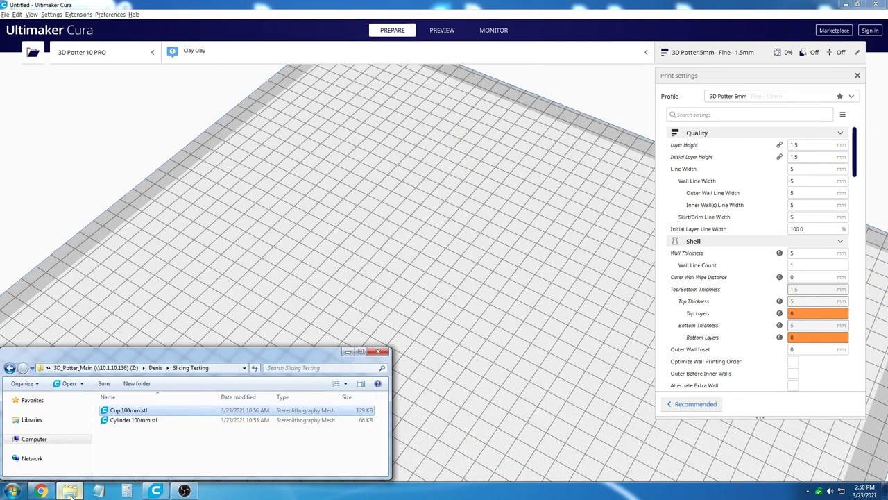
{"action": "left_click_drag", "start_coordinate": [122, 425], "coordinate": [404, 260]}
{"action": "left_click", "coordinate": [330, 255]}
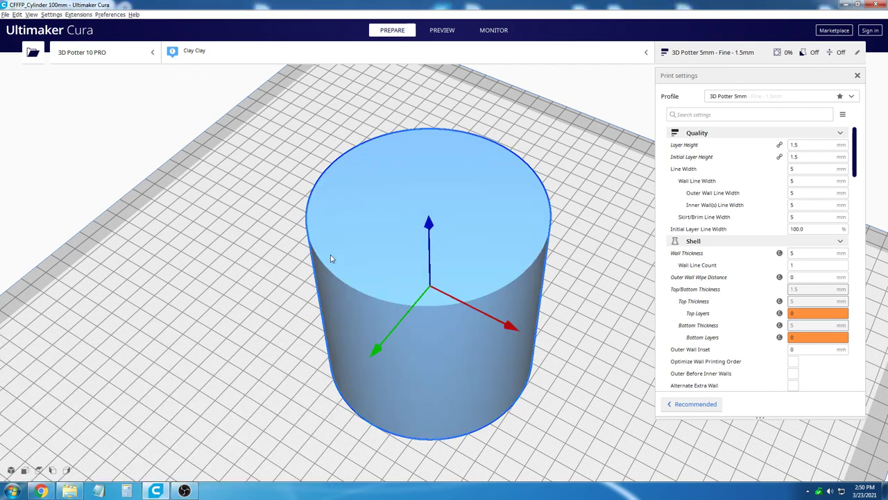
{"action": "left_click", "coordinate": [806, 461]}
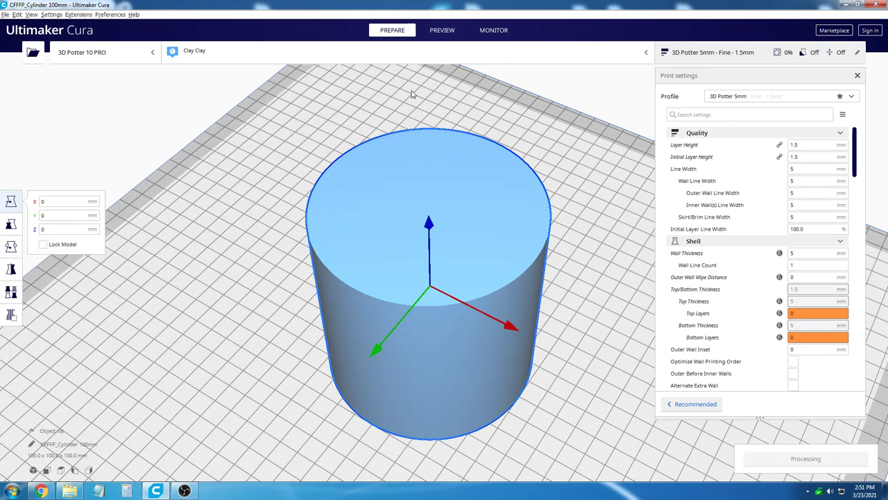
Step: Check the sliced solid cylinder in the layer preview through to its top layer
{"action": "left_click", "coordinate": [443, 32]}
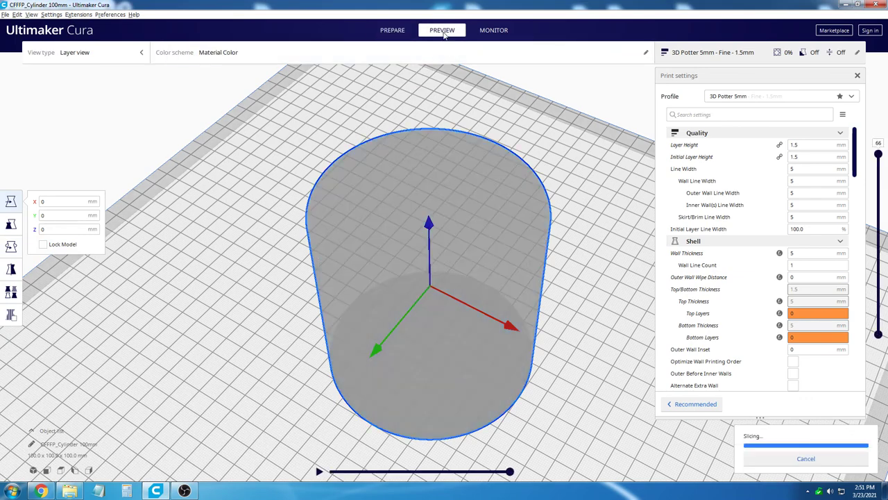
{"action": "mouse_move", "coordinate": [878, 151]}
{"action": "left_mouse_down"}
{"action": "mouse_move", "coordinate": [878, 279]}
{"action": "mouse_move", "coordinate": [878, 150]}
{"action": "left_mouse_up"}
{"action": "left_click", "coordinate": [393, 32]}
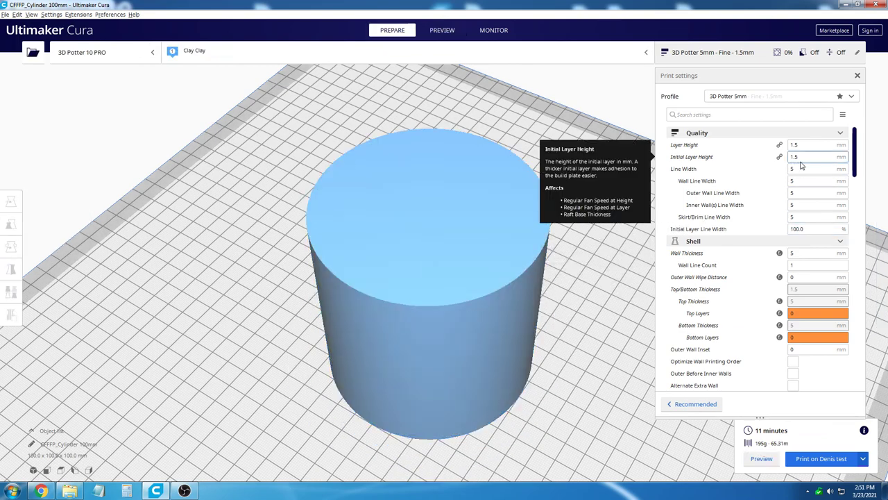
Step: Review the line widths, wall line count, infill density and top and bottom layer settings of the 3D Potter 5mm profile
{"action": "mouse_move", "coordinate": [816, 170]}
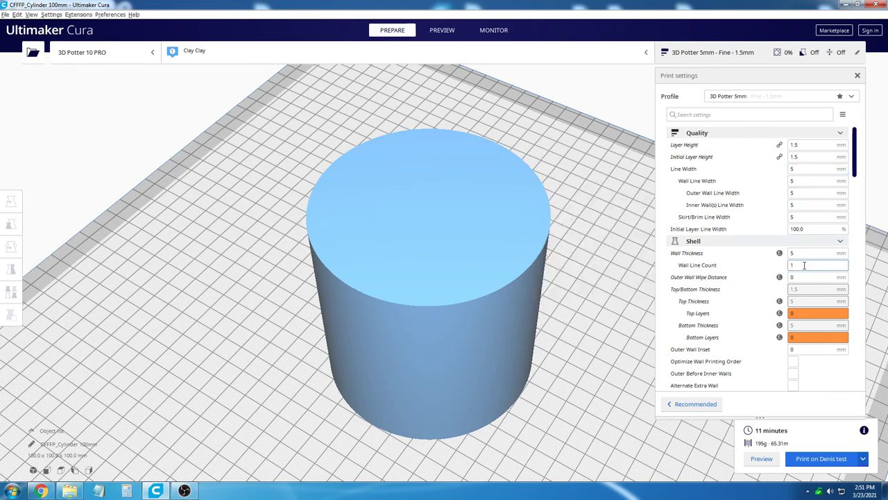
{"action": "mouse_move", "coordinate": [805, 265]}
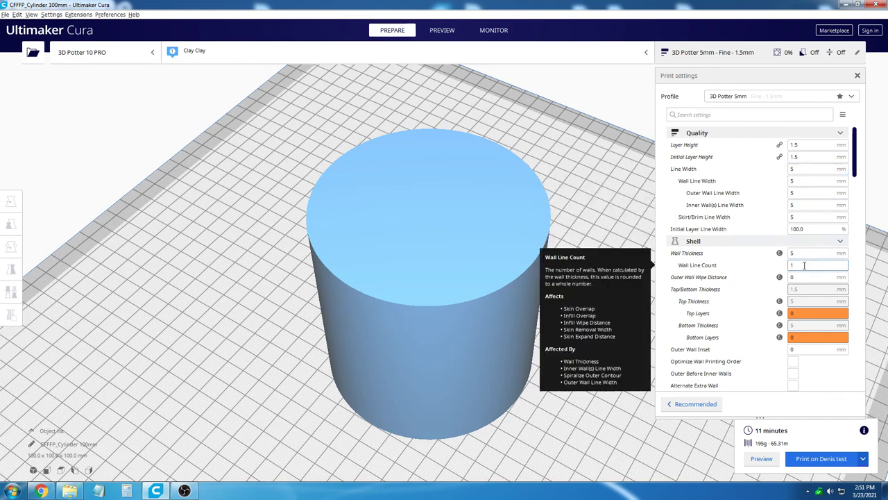
{"action": "double_click", "coordinate": [787, 268]}
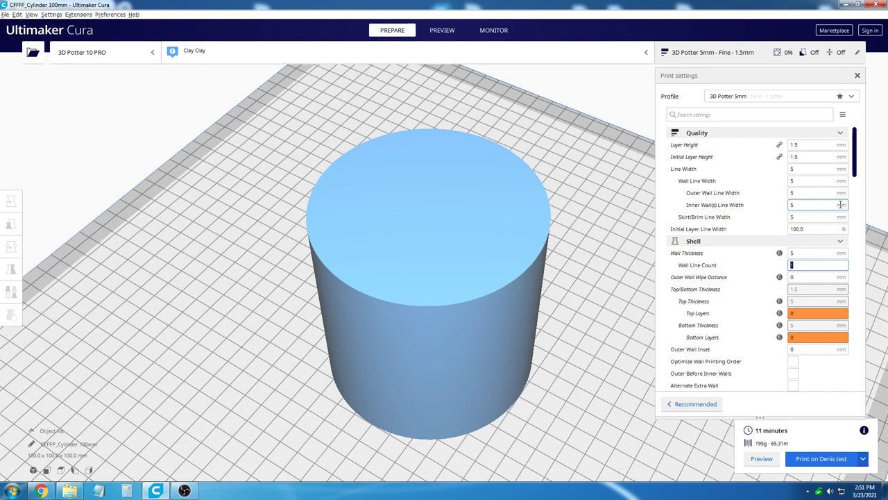
{"action": "left_click_drag", "start_coordinate": [860, 148], "coordinate": [861, 215]}
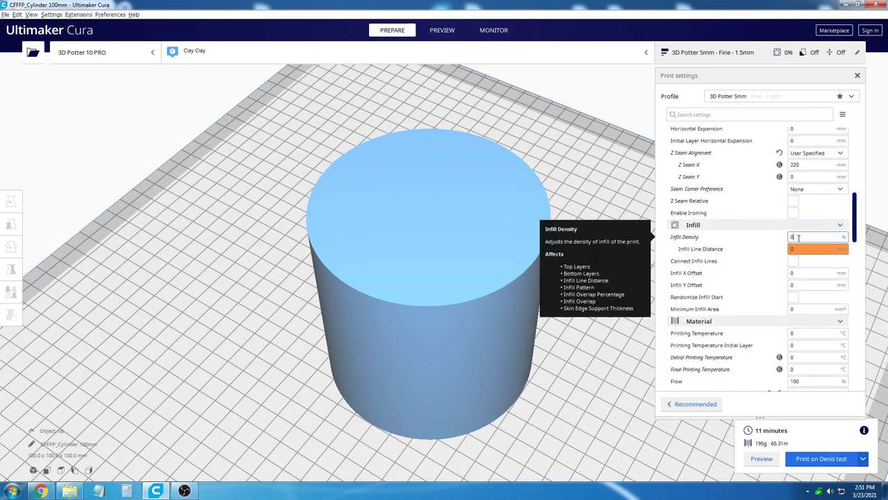
{"action": "double_click", "coordinate": [807, 239]}
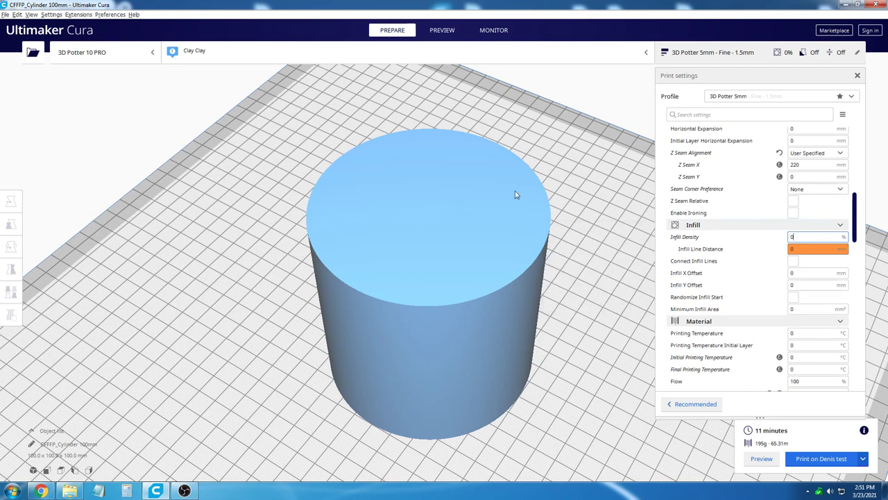
{"action": "left_click", "coordinate": [455, 221]}
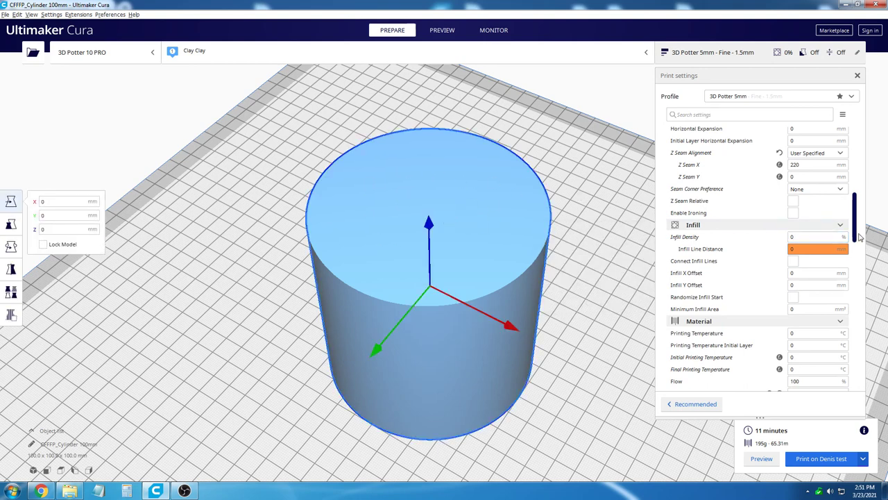
{"action": "left_click_drag", "start_coordinate": [855, 238], "coordinate": [851, 178]}
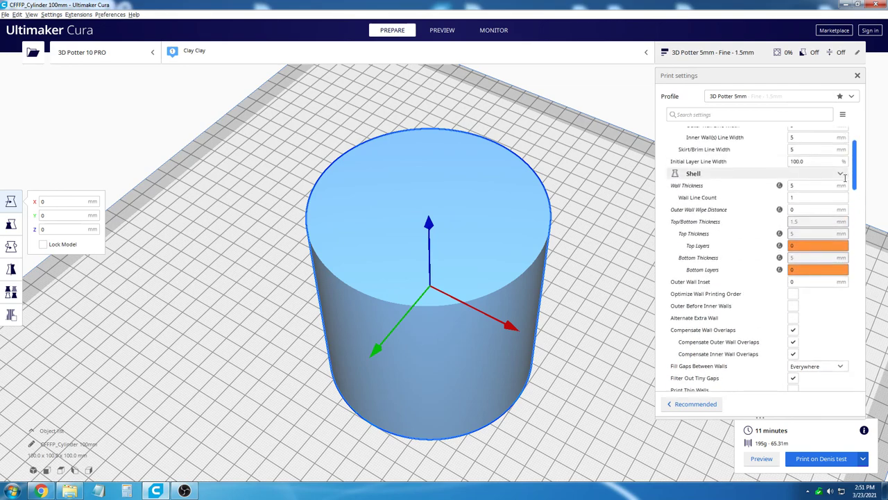
{"action": "left_click", "coordinate": [796, 198]}
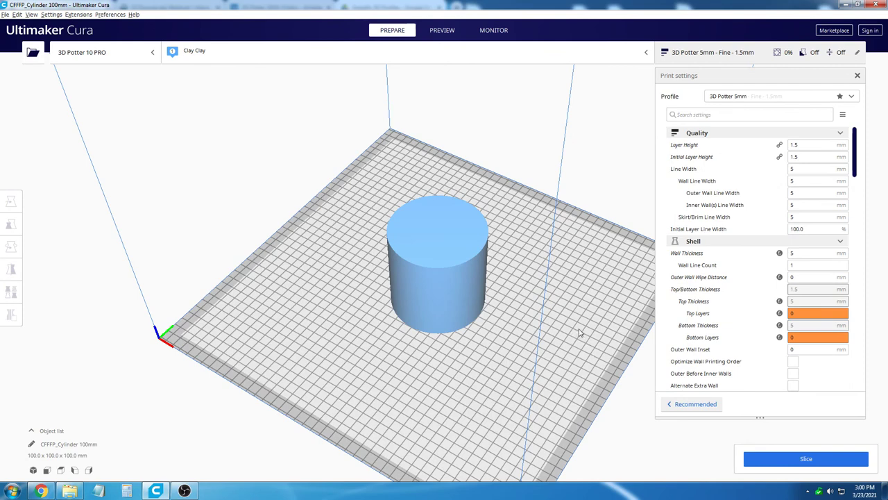
Step: Set the number of bottom layers to 3 and slice the cylinder
{"action": "mouse_move", "coordinate": [726, 340]}
{"action": "type", "text": "3"}
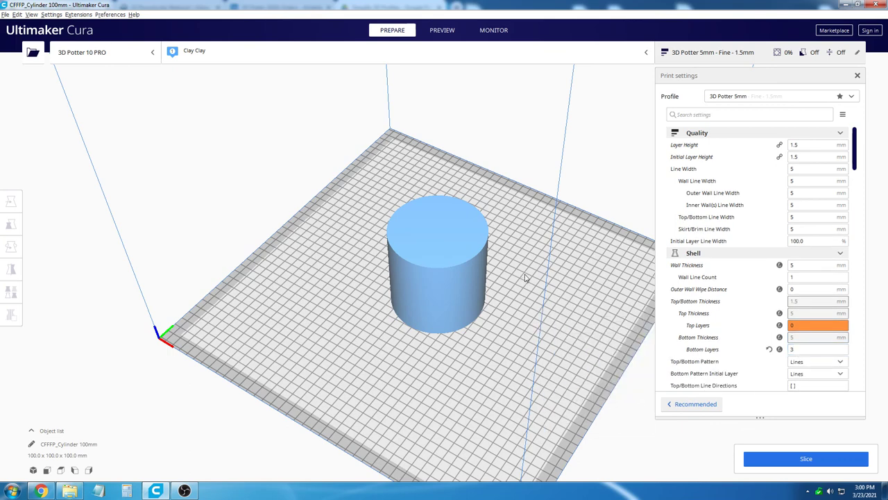
{"action": "left_click", "coordinate": [808, 461]}
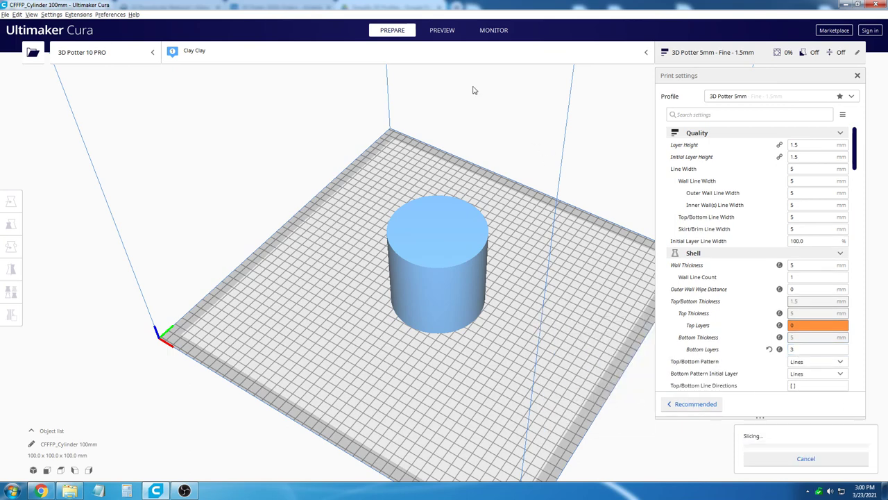
Step: Examine the line pattern of the cylinder's first bottom layer from above in the layer preview
{"action": "left_click", "coordinate": [450, 32]}
{"action": "scroll", "coordinate": [538, 272], "scroll_direction": "up", "scroll_amount": 5}
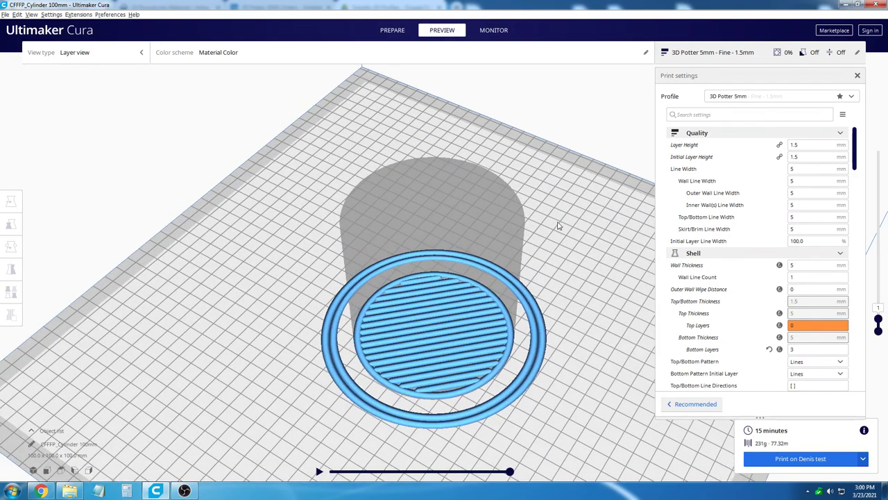
{"action": "right_click_drag", "start_coordinate": [559, 224], "coordinate": [561, 278]}
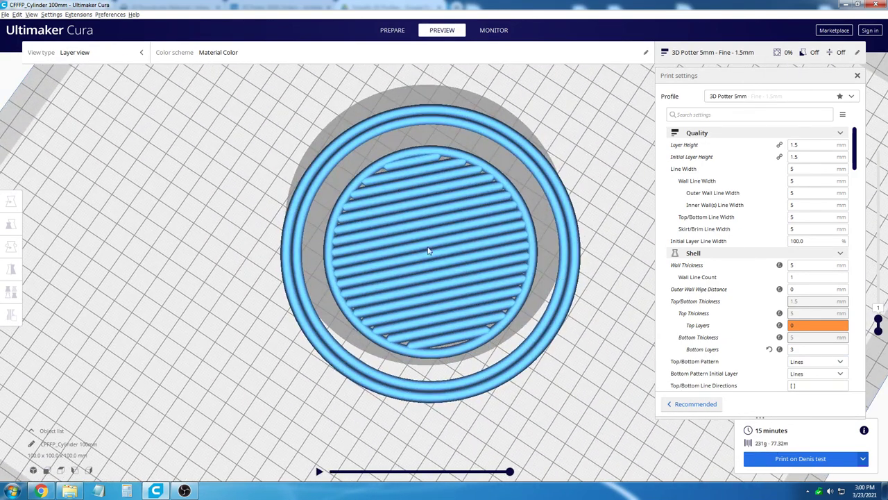
Step: Set the overall material Flow to 300%
{"action": "scroll", "coordinate": [830, 341], "scroll_direction": "down", "scroll_amount": 15}
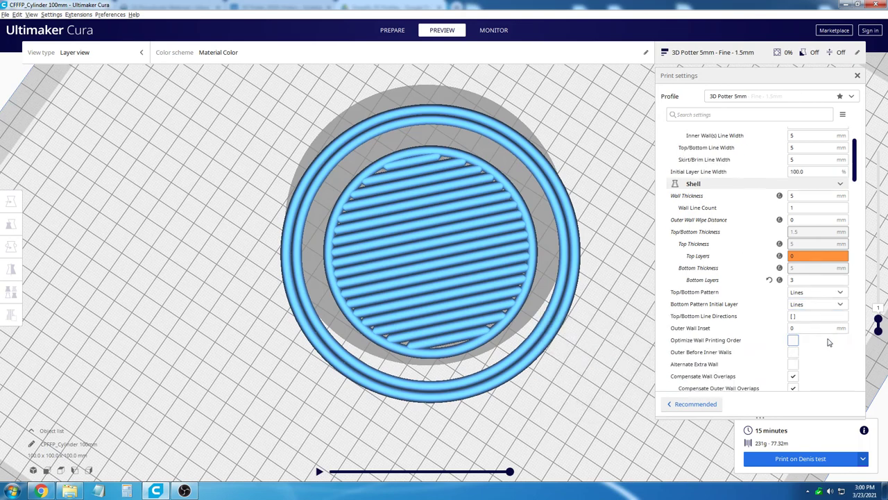
{"action": "scroll", "coordinate": [830, 338], "scroll_direction": "down", "scroll_amount": 3}
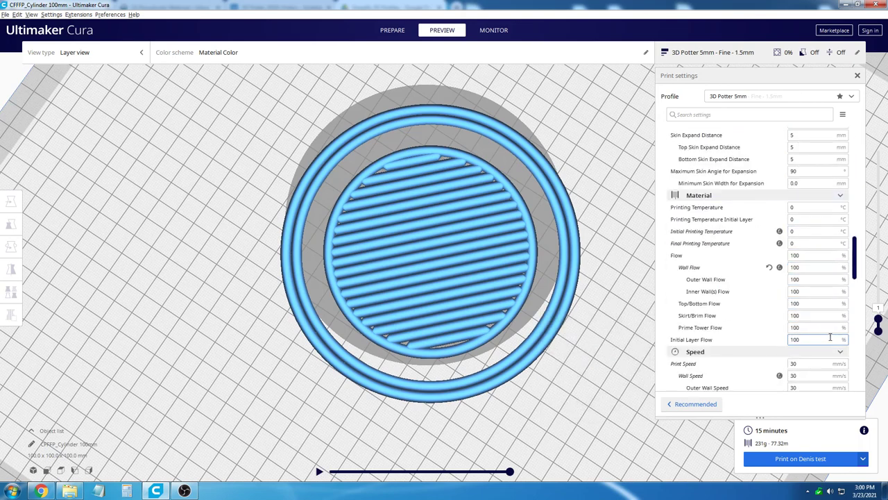
{"action": "double_click", "coordinate": [809, 256]}
{"action": "type", "text": "3"}
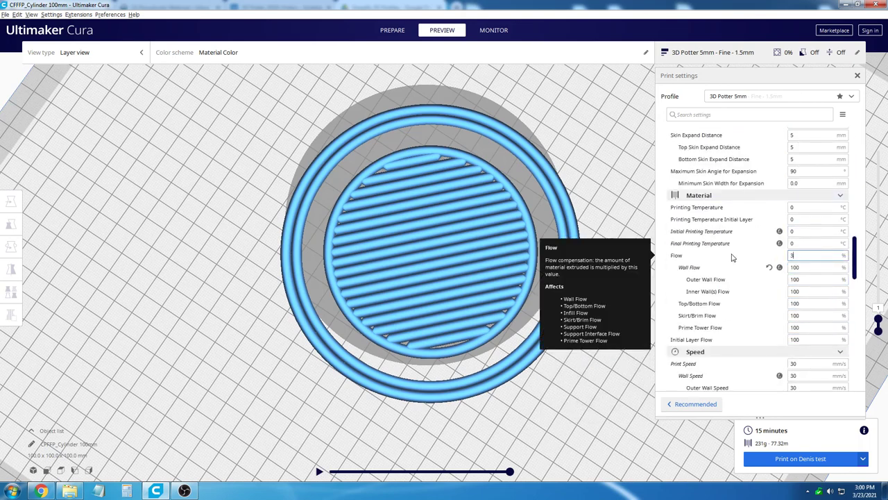
{"action": "type", "text": "00"}
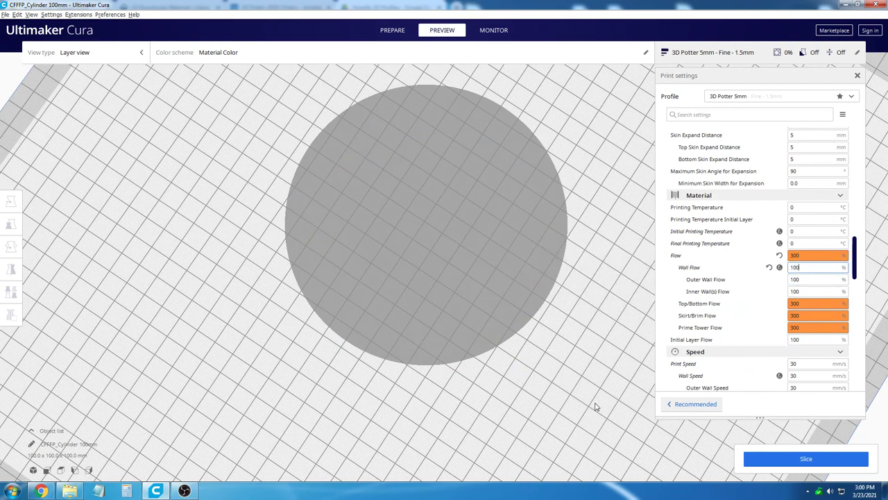
{"action": "right_click_drag", "start_coordinate": [595, 407], "coordinate": [592, 375]}
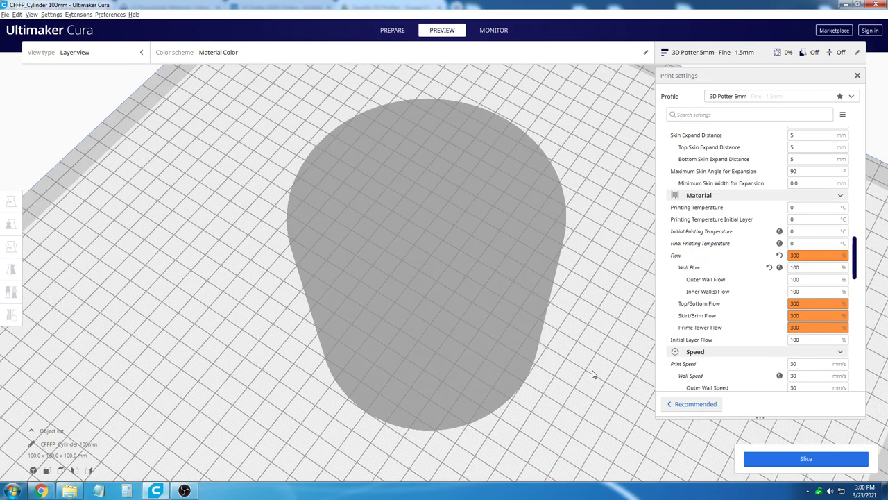
Step: Slice the cylinder again and inspect its floor and walls in the layer preview from the first layer up to layer 66
{"action": "left_click", "coordinate": [817, 463]}
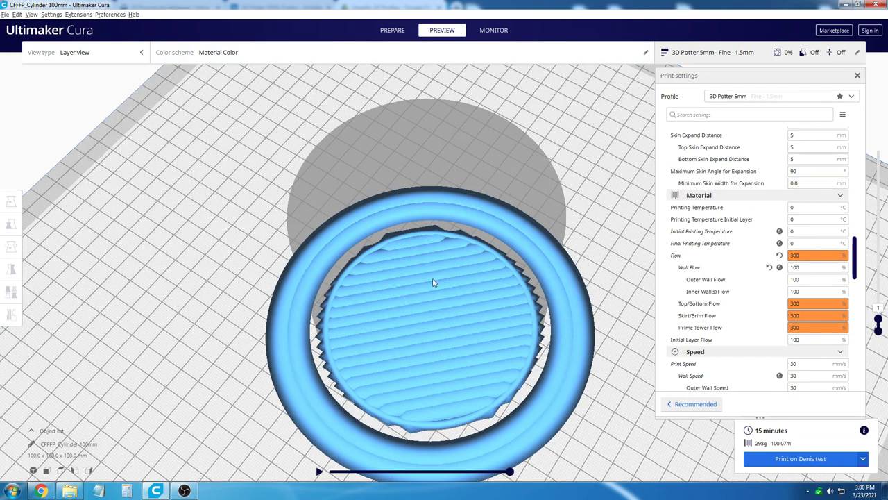
{"action": "scroll", "coordinate": [486, 254], "scroll_direction": "up", "scroll_amount": 5}
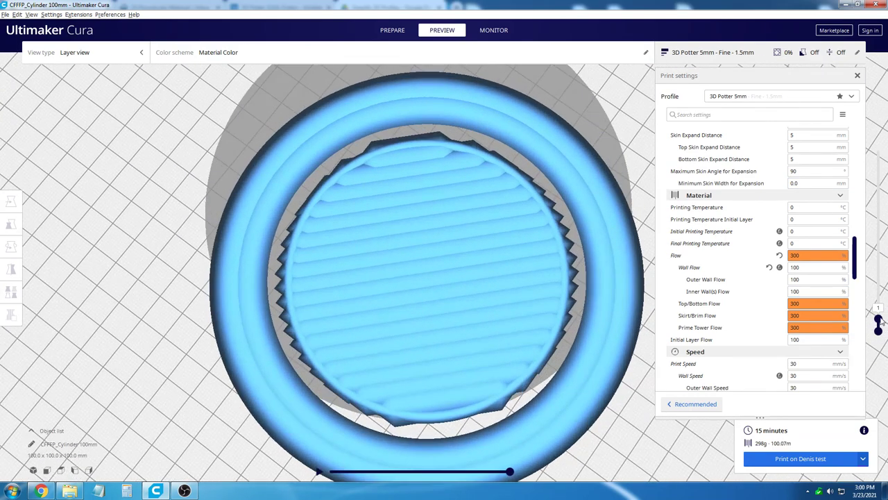
{"action": "left_click_drag", "start_coordinate": [880, 321], "coordinate": [866, 127]}
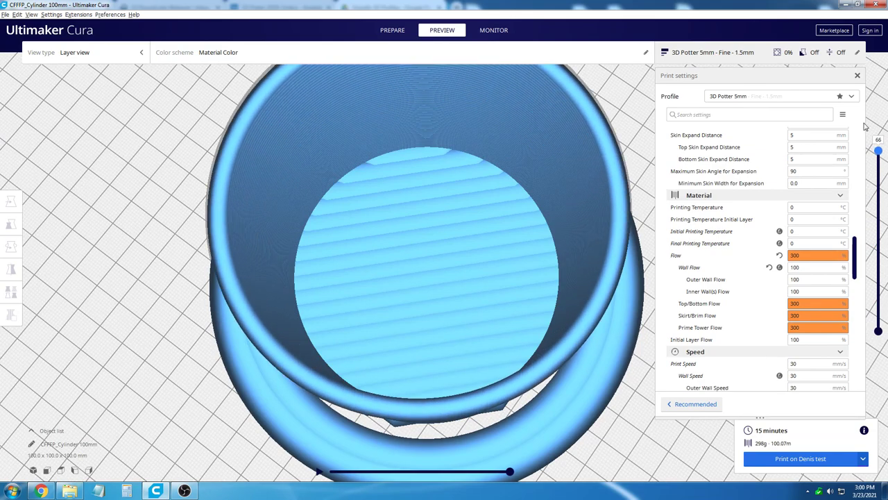